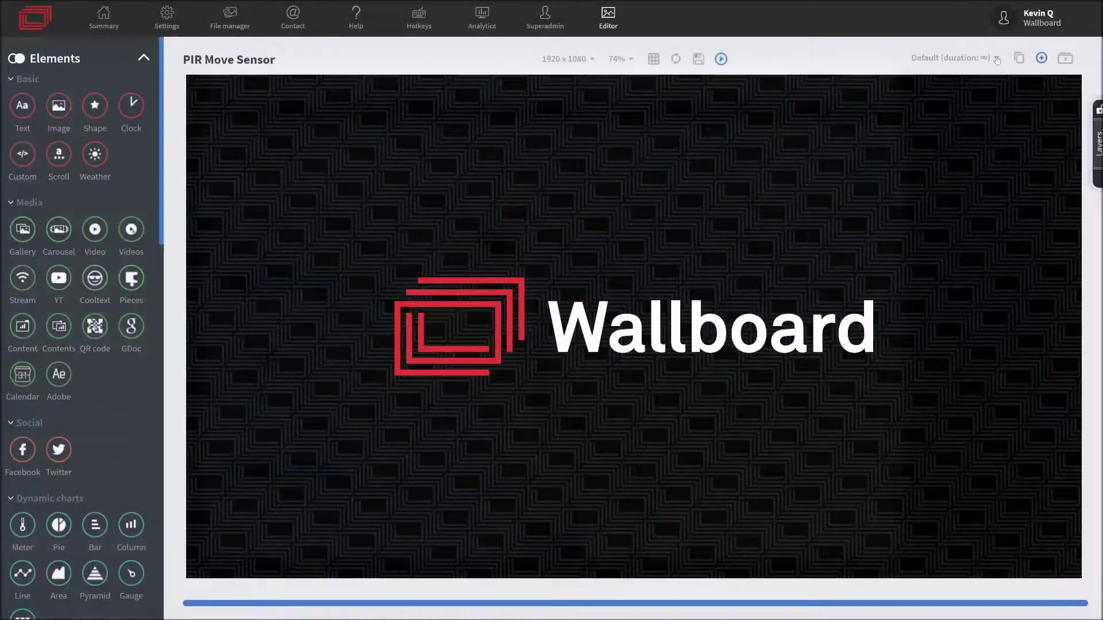
# Check the content's pages, then open the PIR Move Sensor external sensor event rules.
pyautogui.click(997, 60)
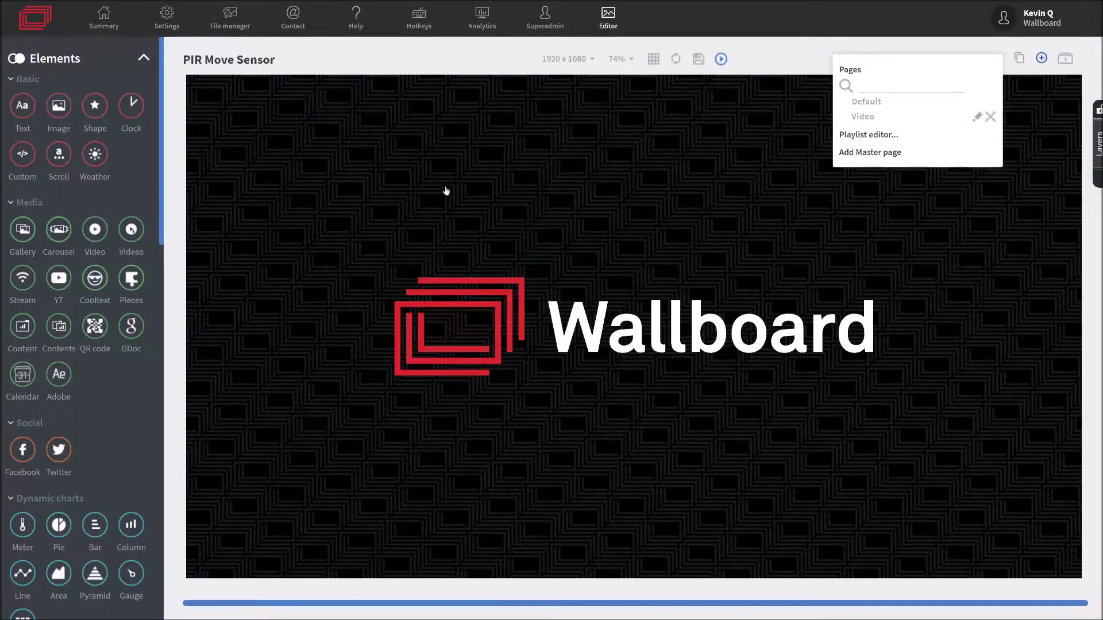
pyautogui.scroll(-5, 94, 250)
pyautogui.scroll(-5, 87, 246)
pyautogui.scroll(-5, 90, 284)
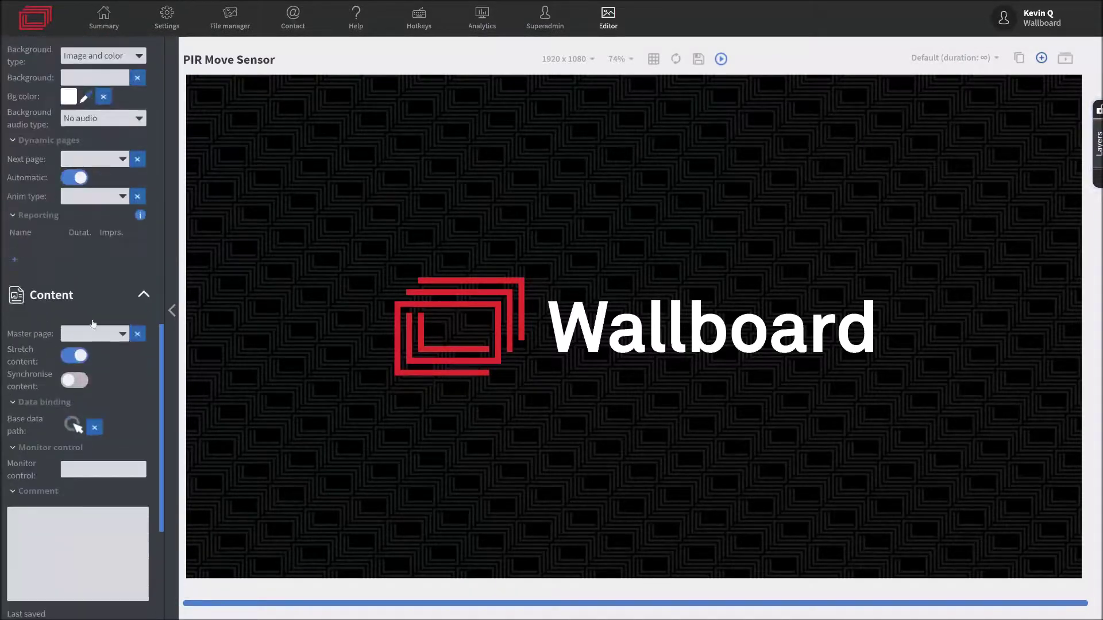
pyautogui.scroll(-3, 95, 345)
pyautogui.click(71, 415)
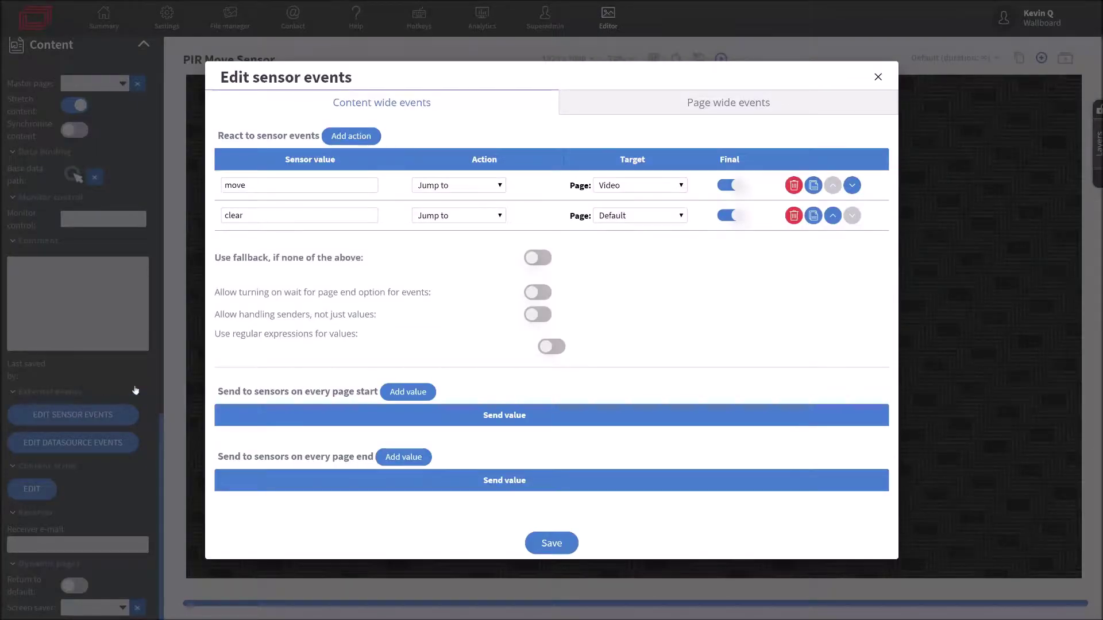